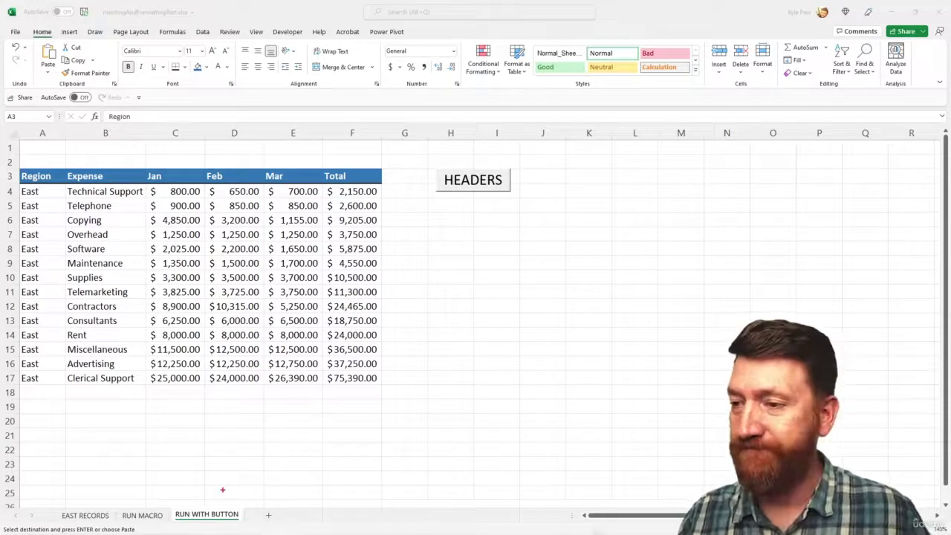
Bring up the Insert tab's Shapes gallery over the RUN WITH BUTTON sheet
drag(214, 504, 235, 455)
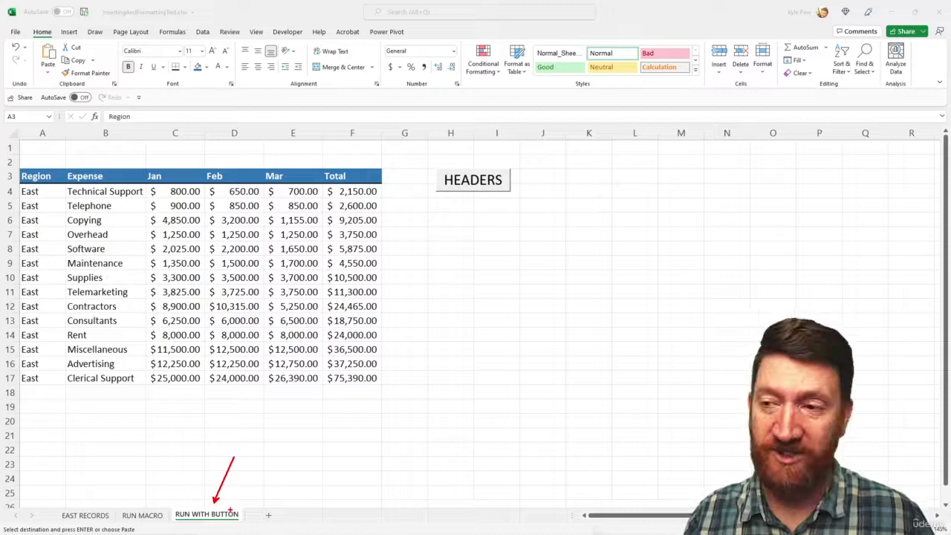
key(Escape)
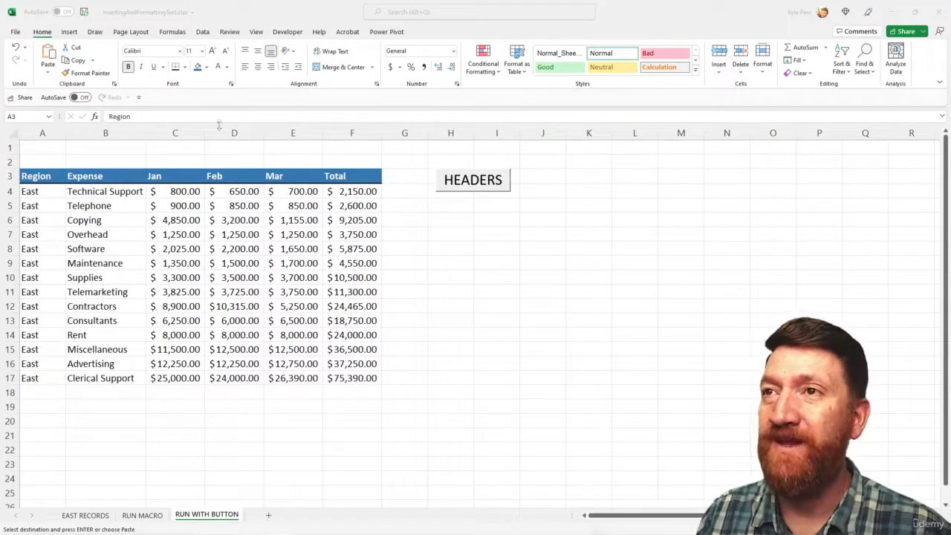
click(70, 32)
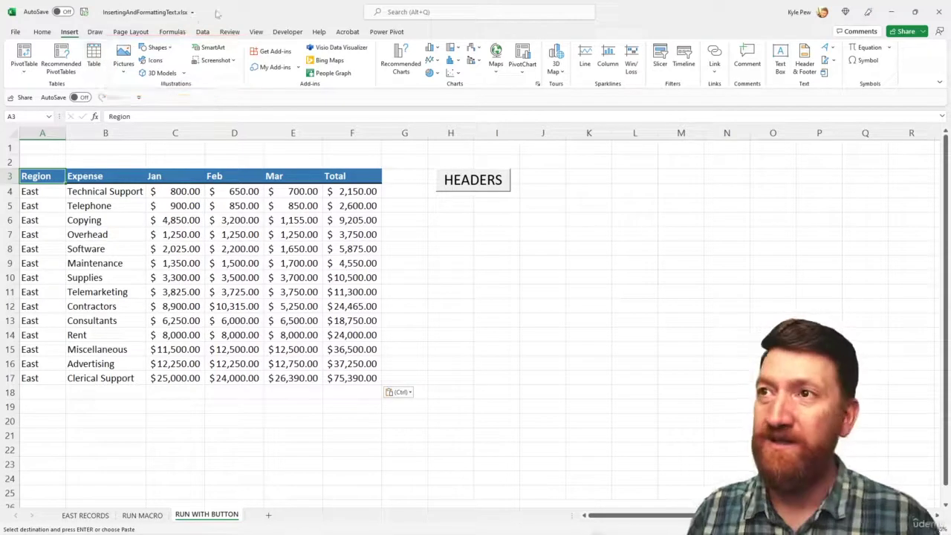
click(170, 47)
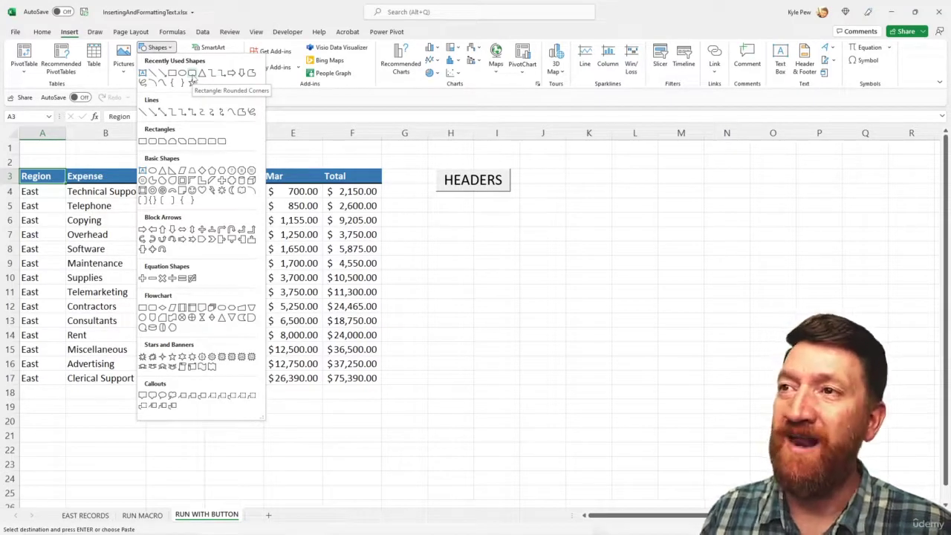
Draw a blue rounded-corner rectangle just below the grey HEADERS button, keeping its default fill
click(192, 74)
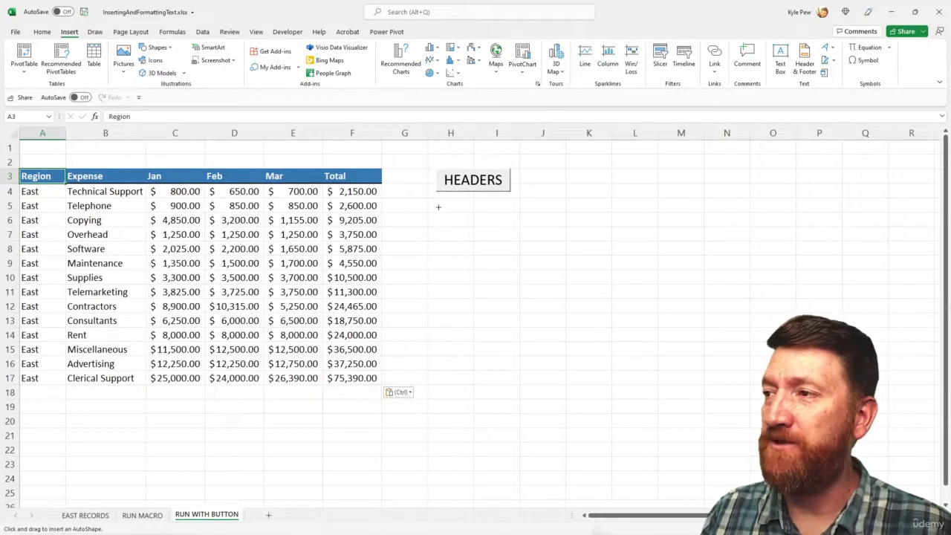
drag(438, 207, 511, 241)
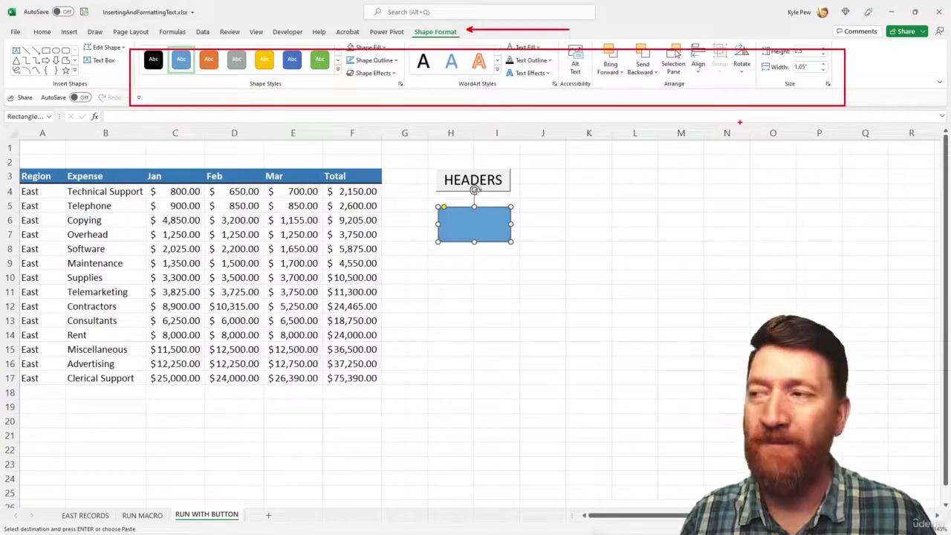
click(384, 47)
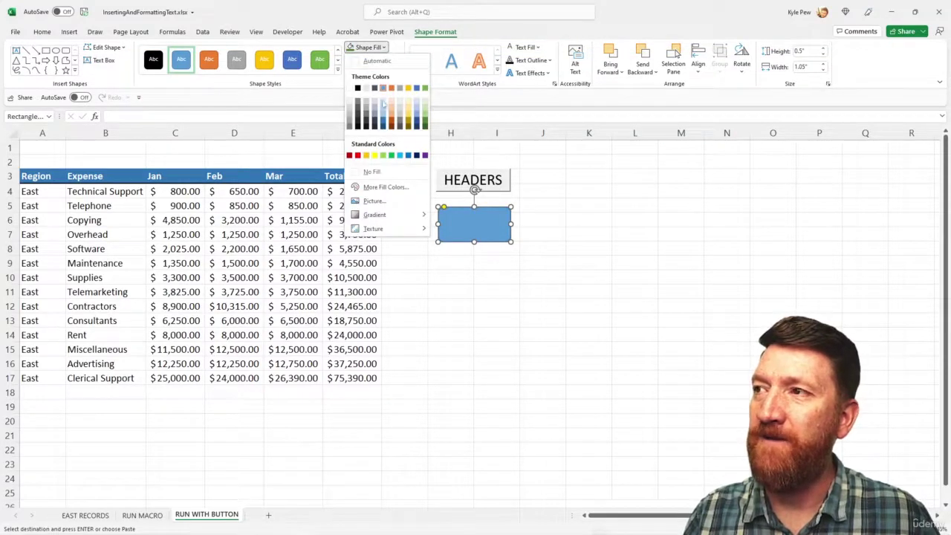
key(Escape)
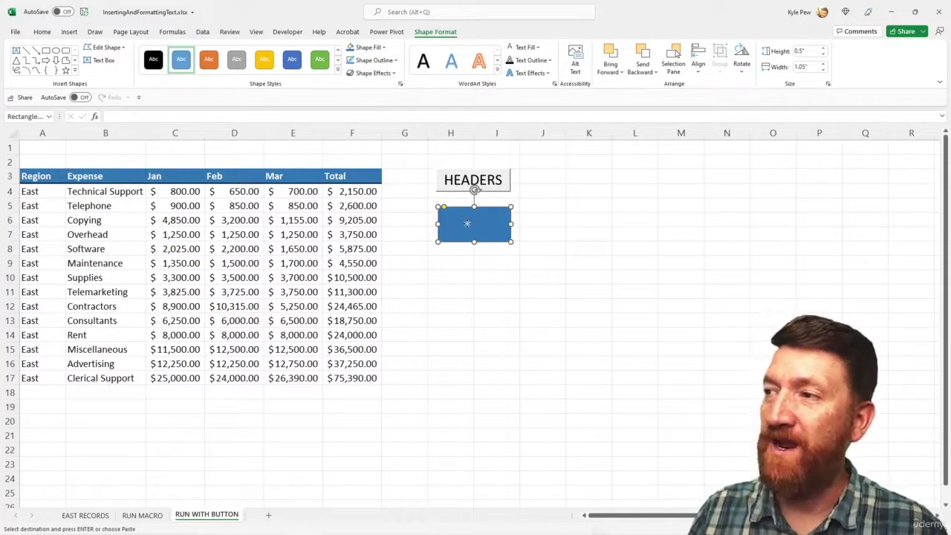
Type the label HEADERS inside the blue rounded rectangle
right_click(468, 225)
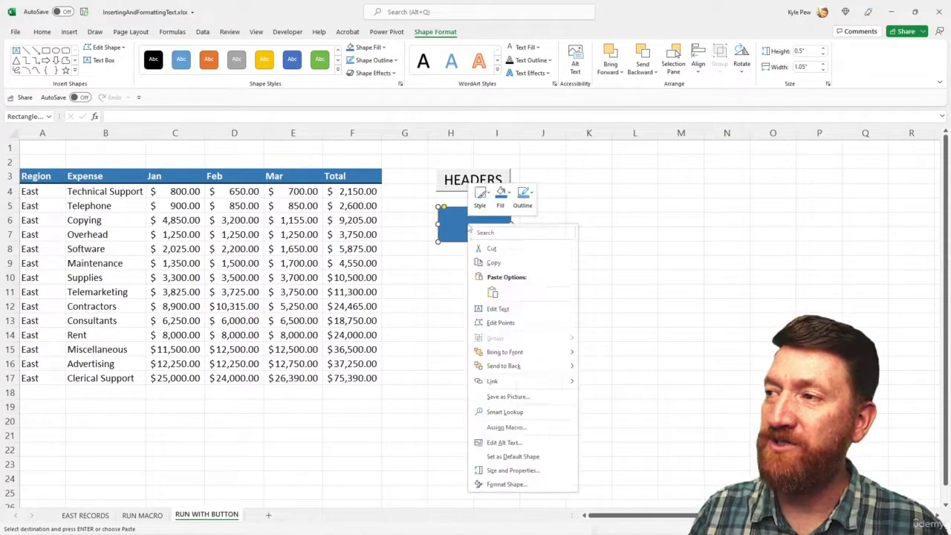
click(498, 309)
text(H)
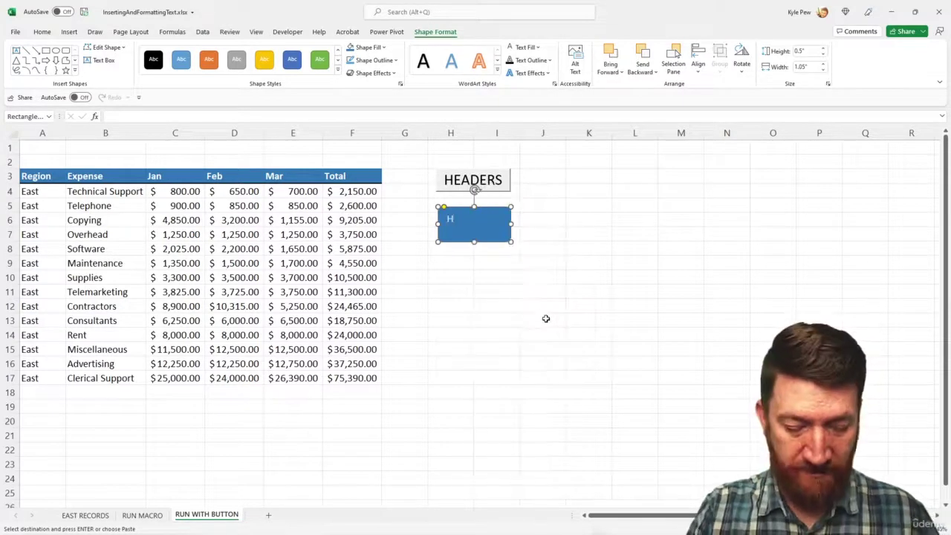
text(EADERS)
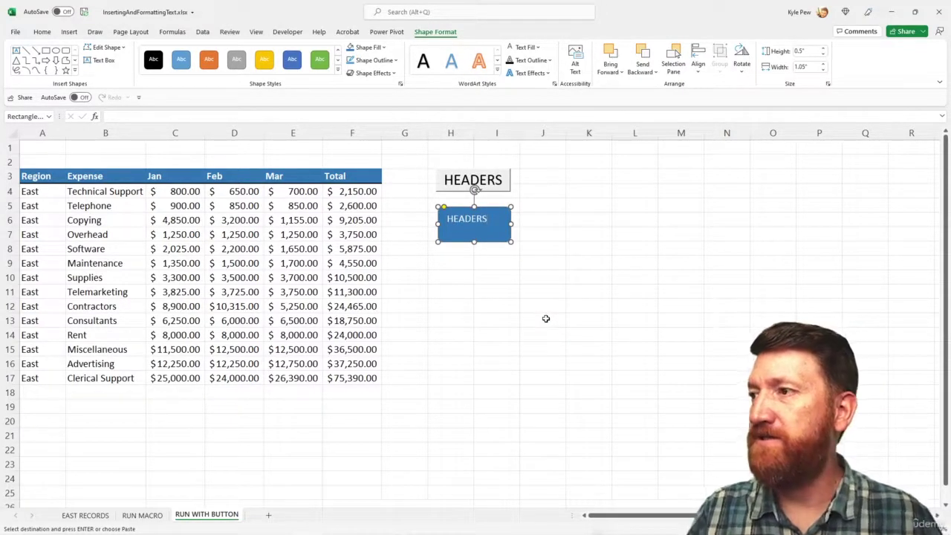
click(540, 246)
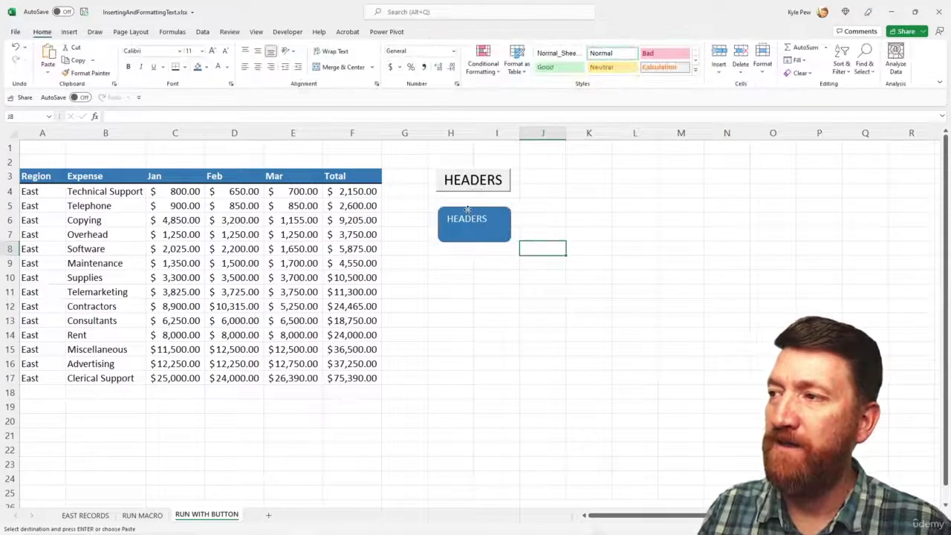
Make the HEADERS text bold at 14 points, centred horizontally and vertically
click(467, 210)
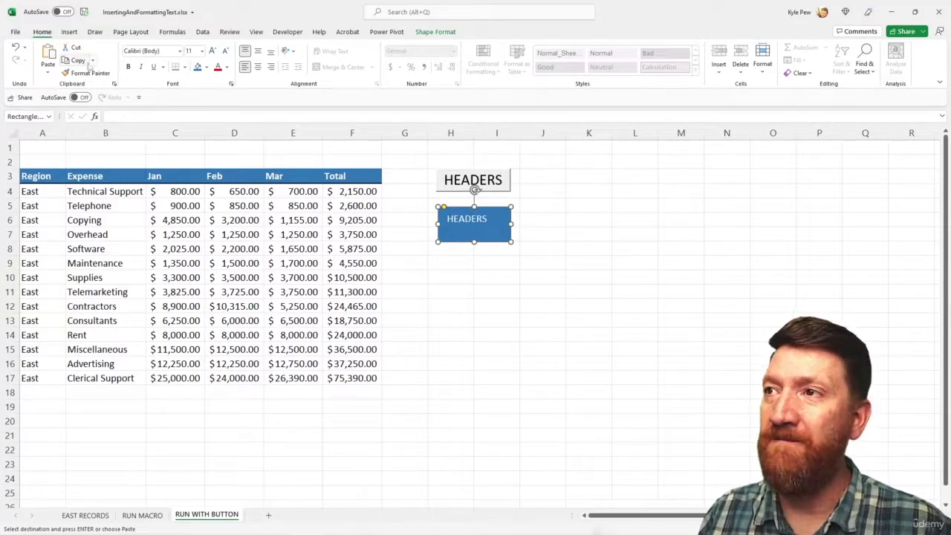
click(129, 67)
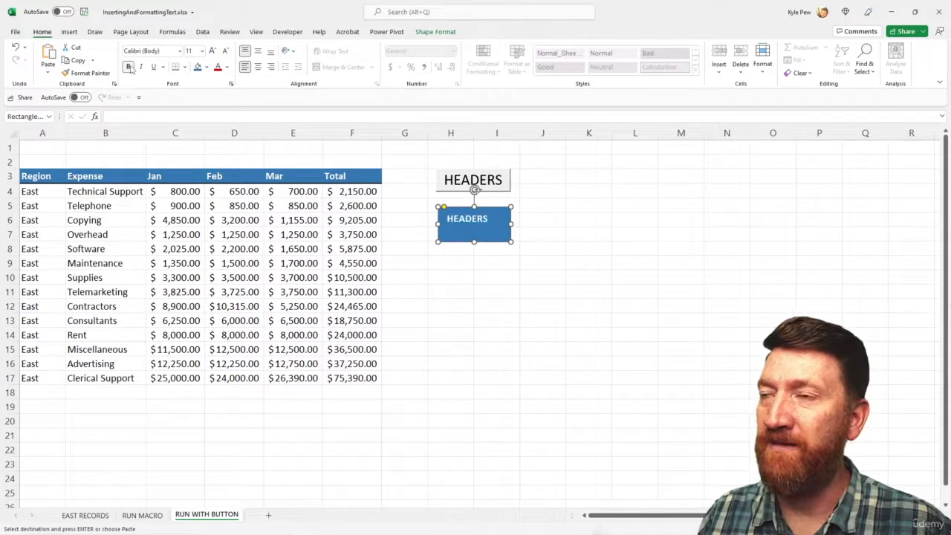
click(216, 52)
click(215, 53)
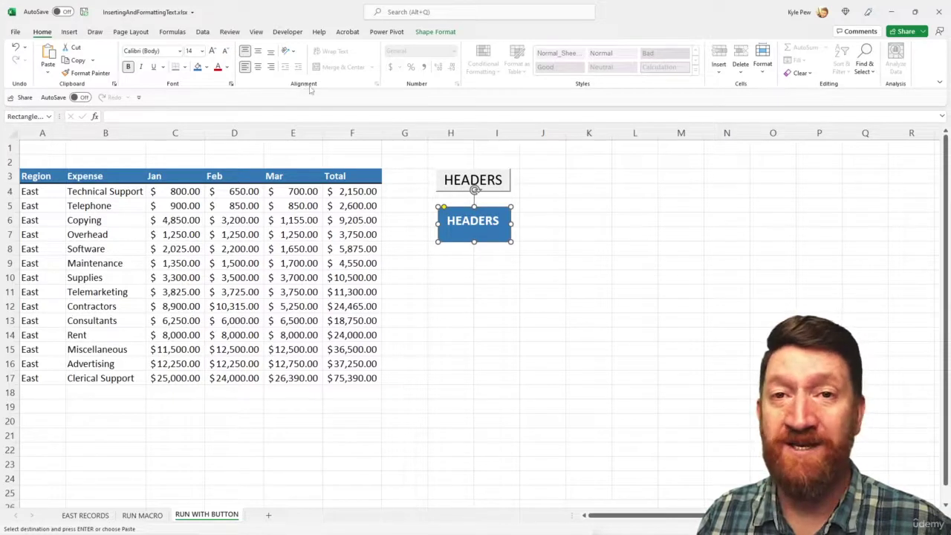
click(258, 52)
click(258, 67)
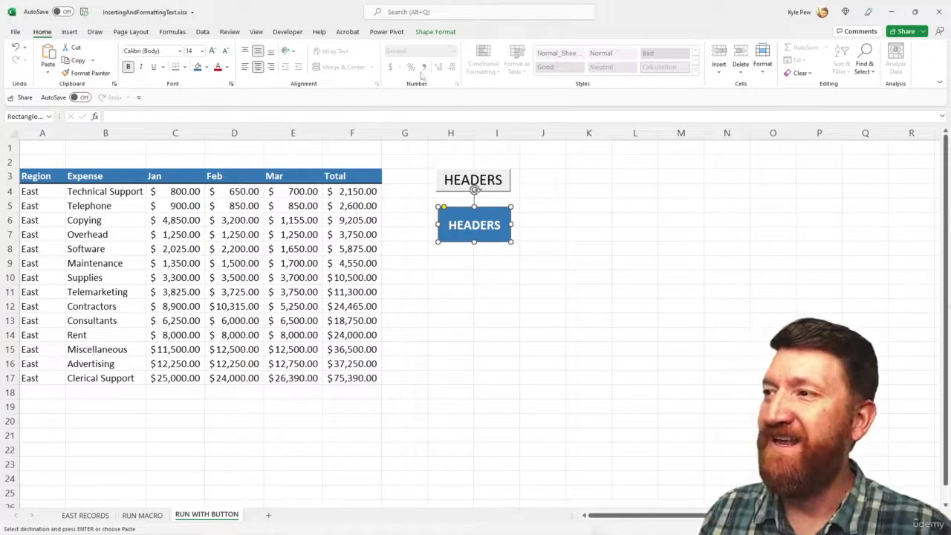
click(435, 31)
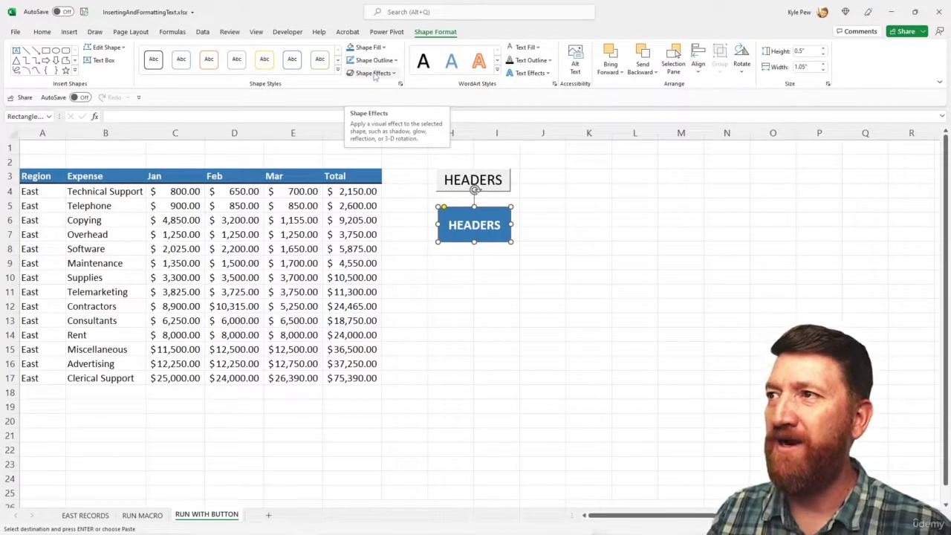
Look over the Shape Effects list without applying any, leaving the blue HEADERS shape deselected
click(373, 73)
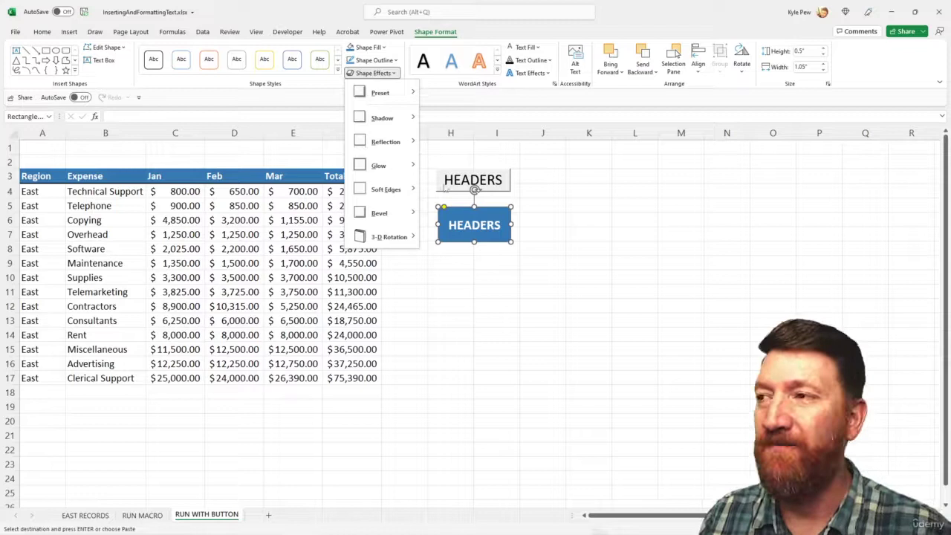
click(467, 266)
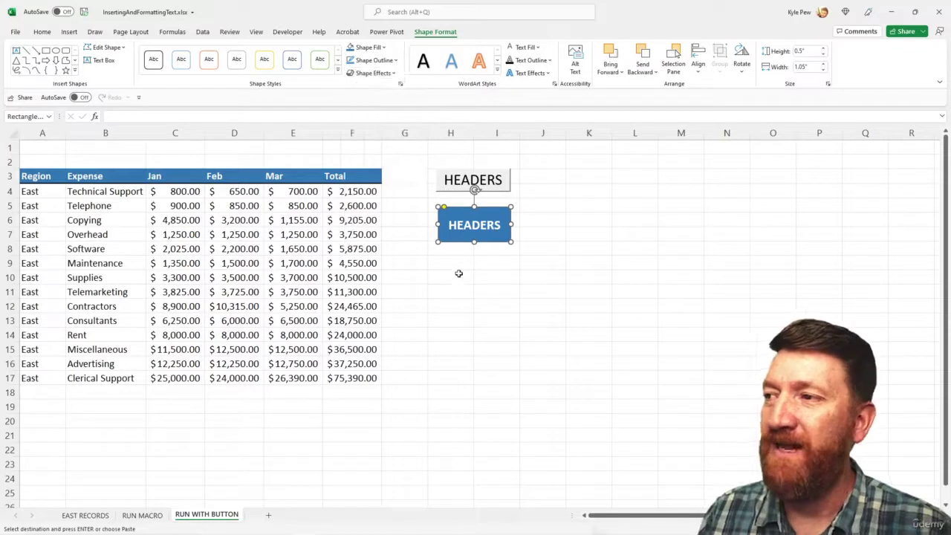
click(615, 280)
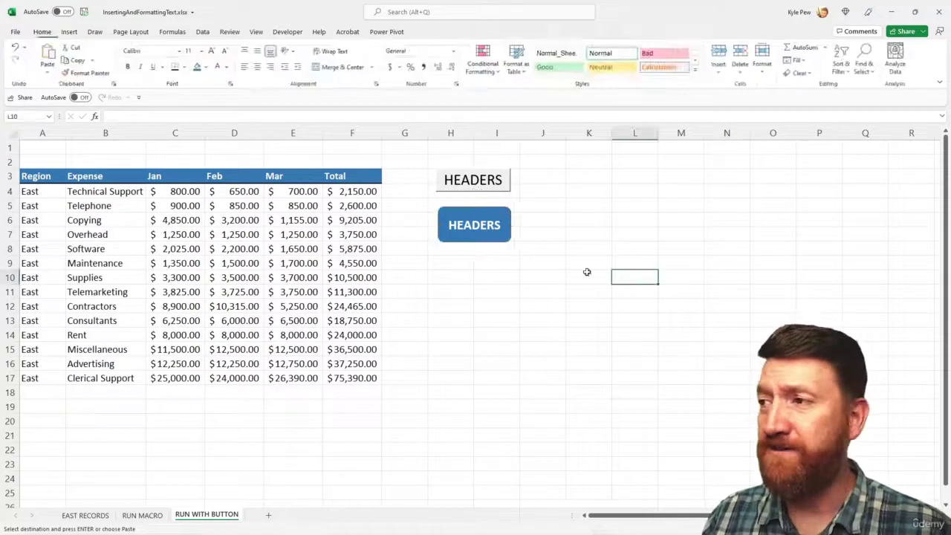
click(459, 232)
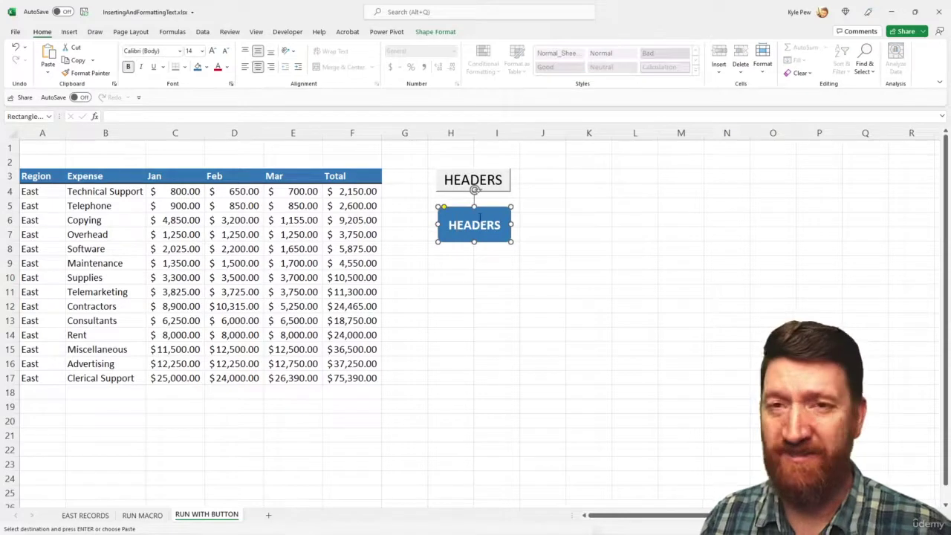
click(469, 266)
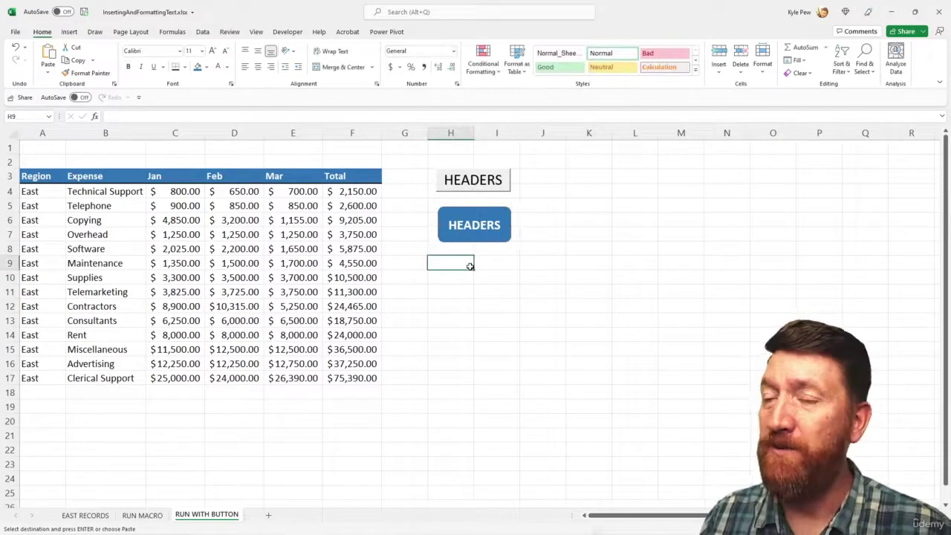
Link the blue rounded HEADERS shape to the AddFormatHeaders macro through Assign Macro
right_click(469, 224)
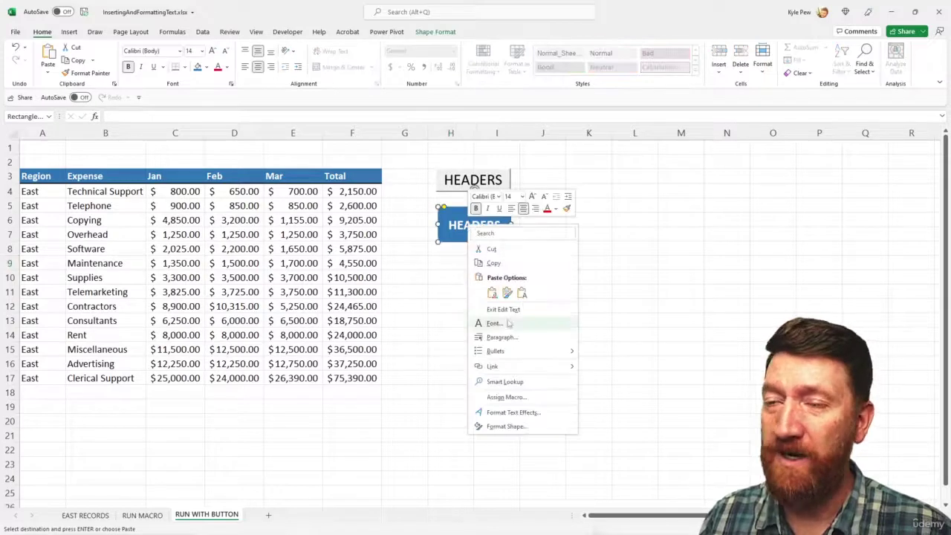
click(507, 397)
drag(483, 305, 195, 131)
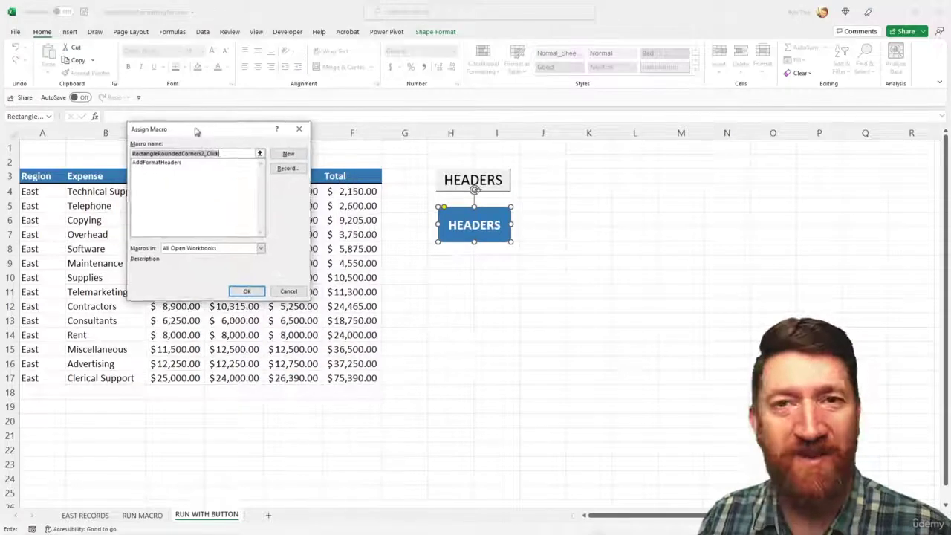
click(156, 163)
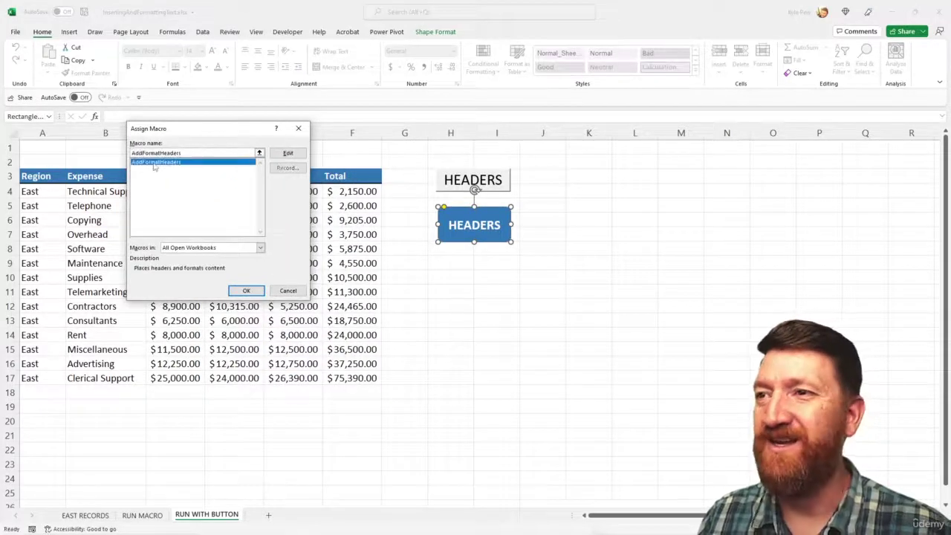
click(245, 290)
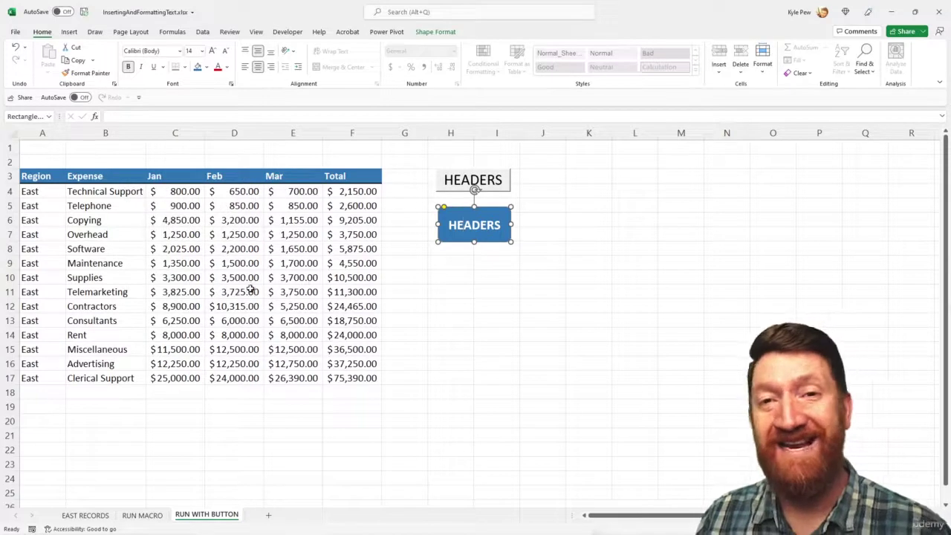
Clear all contents and formatting from the table's row 3 headers
click(448, 272)
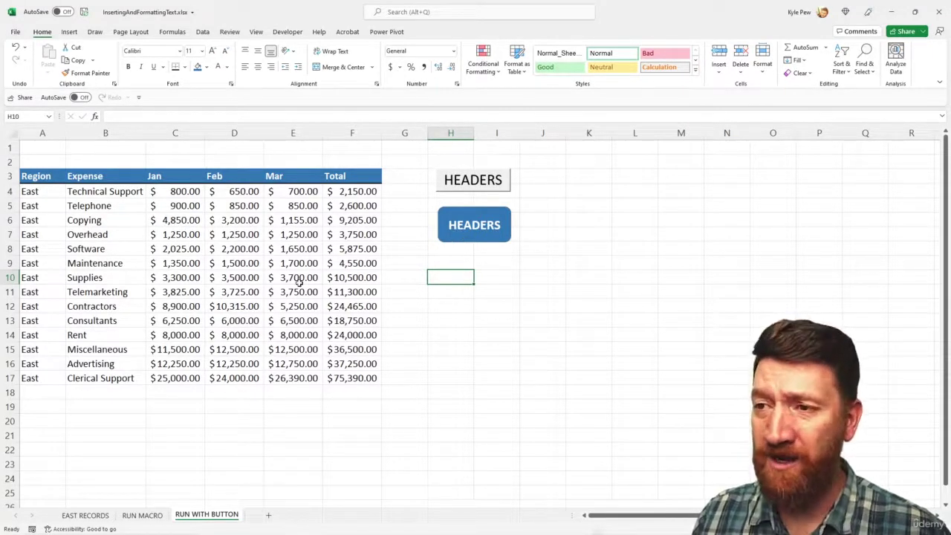
drag(36, 176, 352, 184)
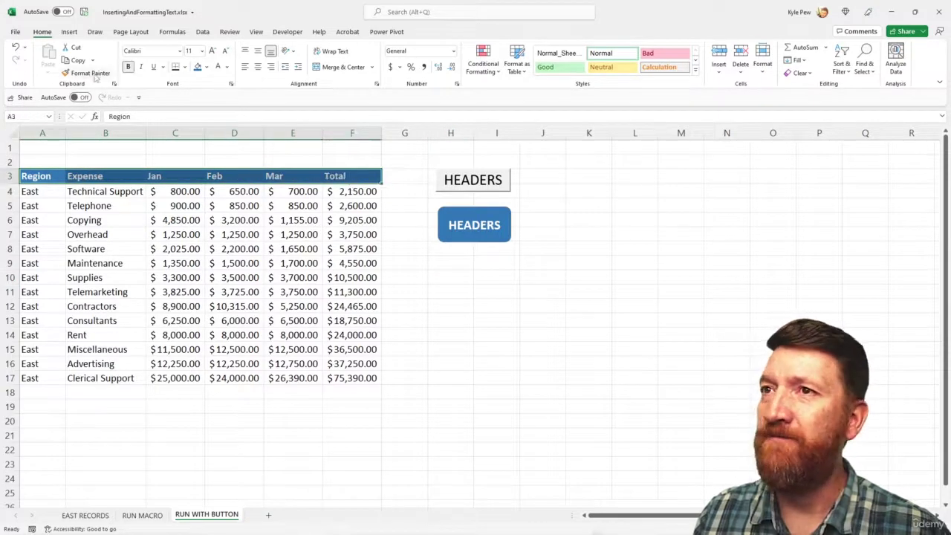
click(804, 73)
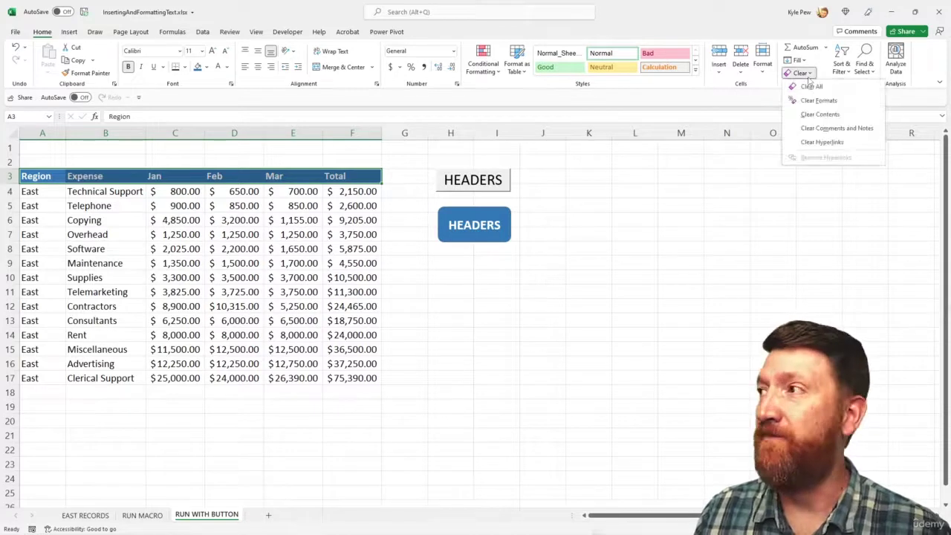
click(812, 86)
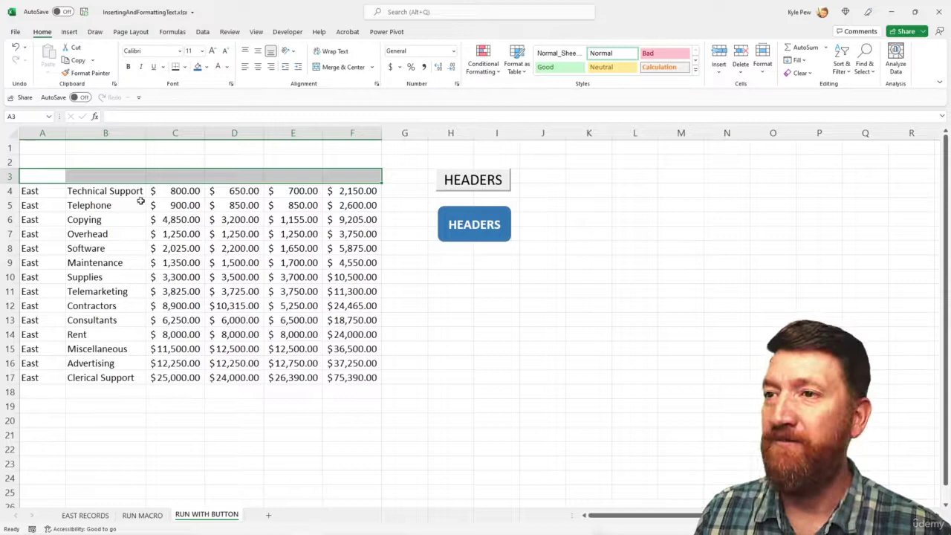
Clear the currency formats from the amounts in C4:F17
drag(165, 193, 354, 378)
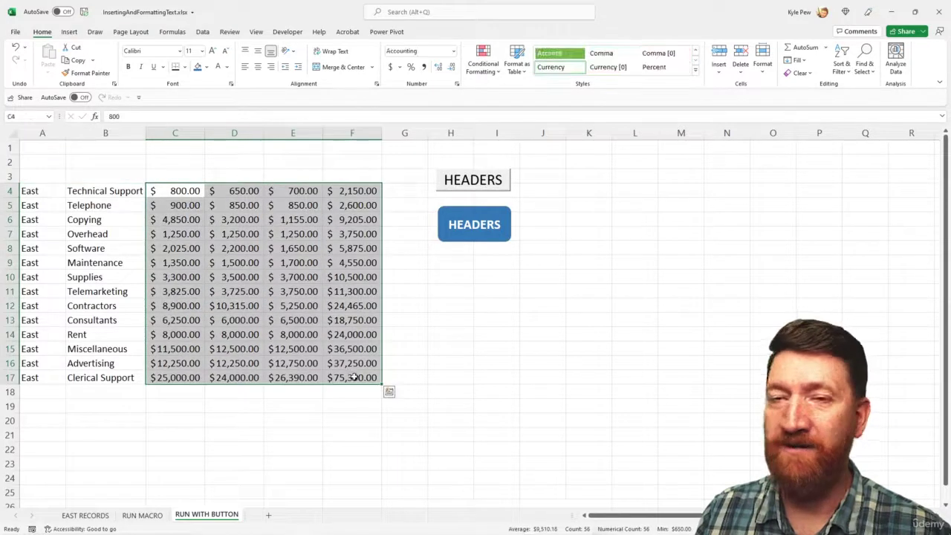
click(802, 73)
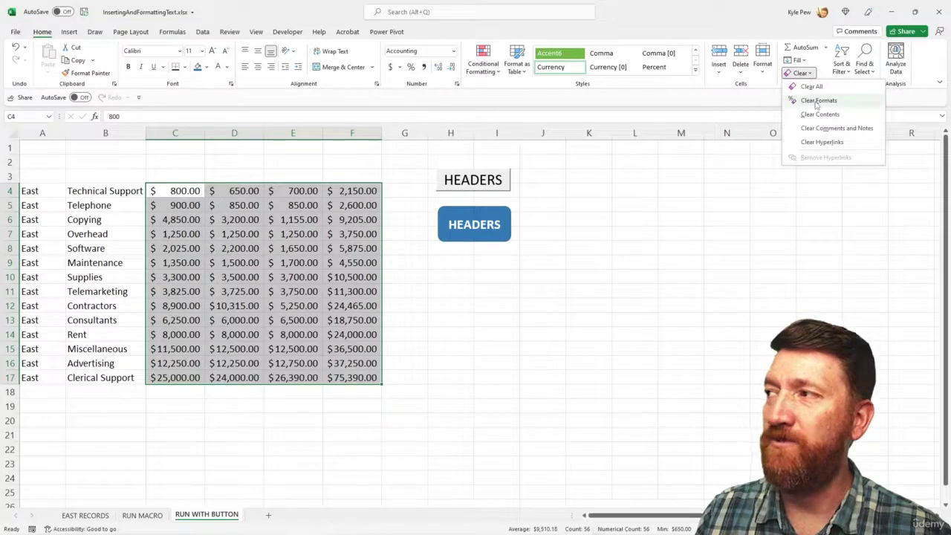
click(818, 101)
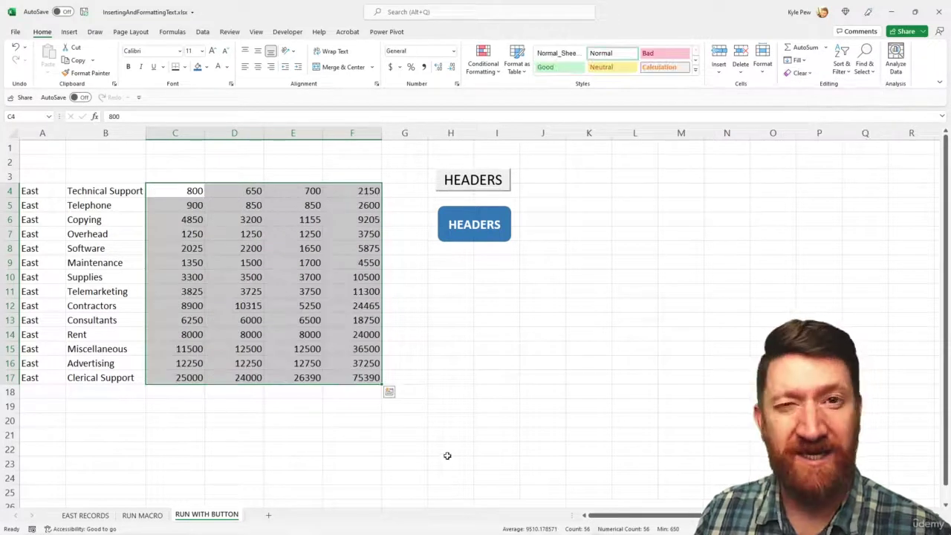
Click the blue HEADERS button to run AddFormatHeaders, restoring headers and dollar formatting
click(455, 421)
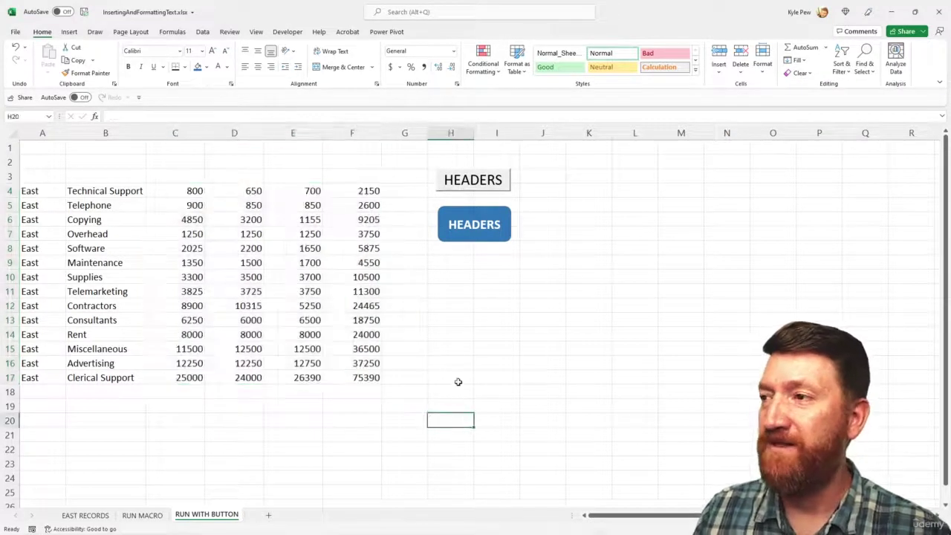
click(476, 232)
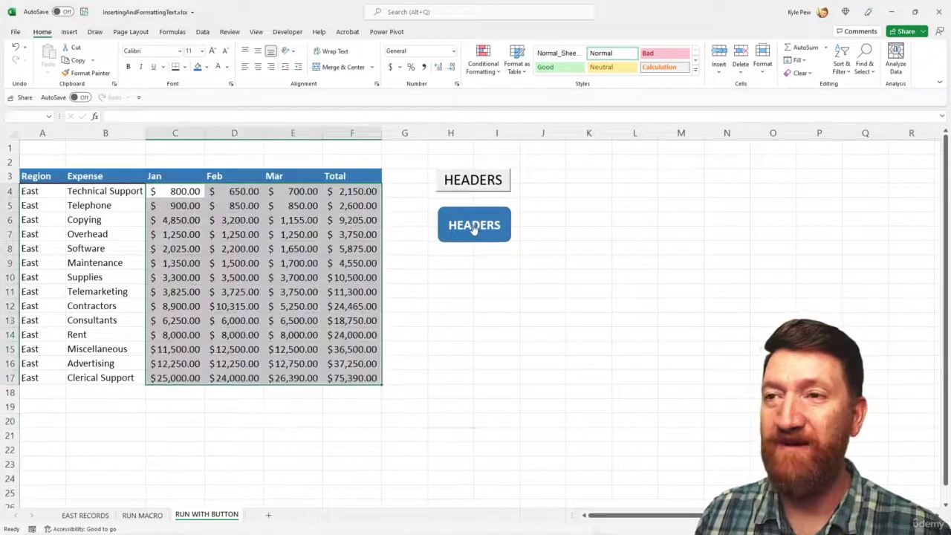